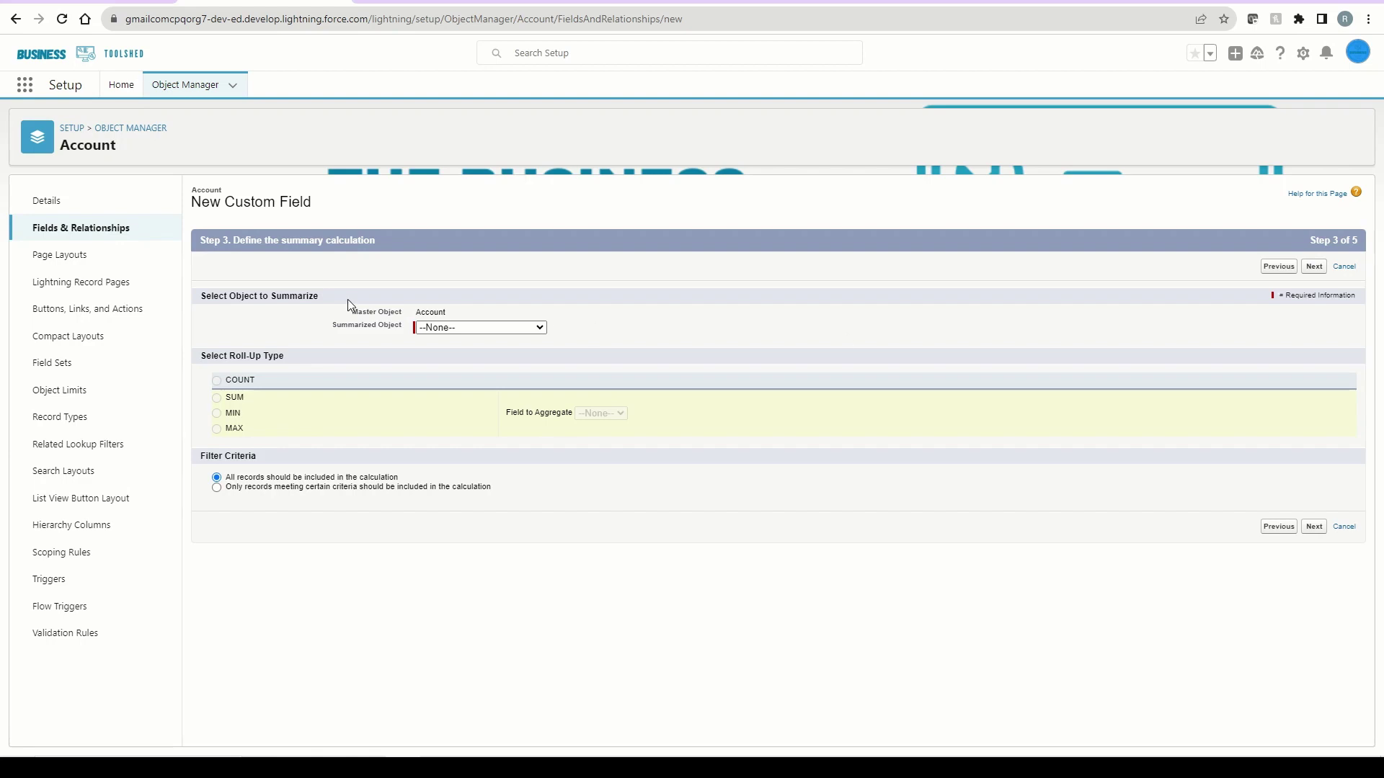
Pick Opportunities as the summarized object for the roll-up
{"action": "left_click", "coordinate": [544, 332]}
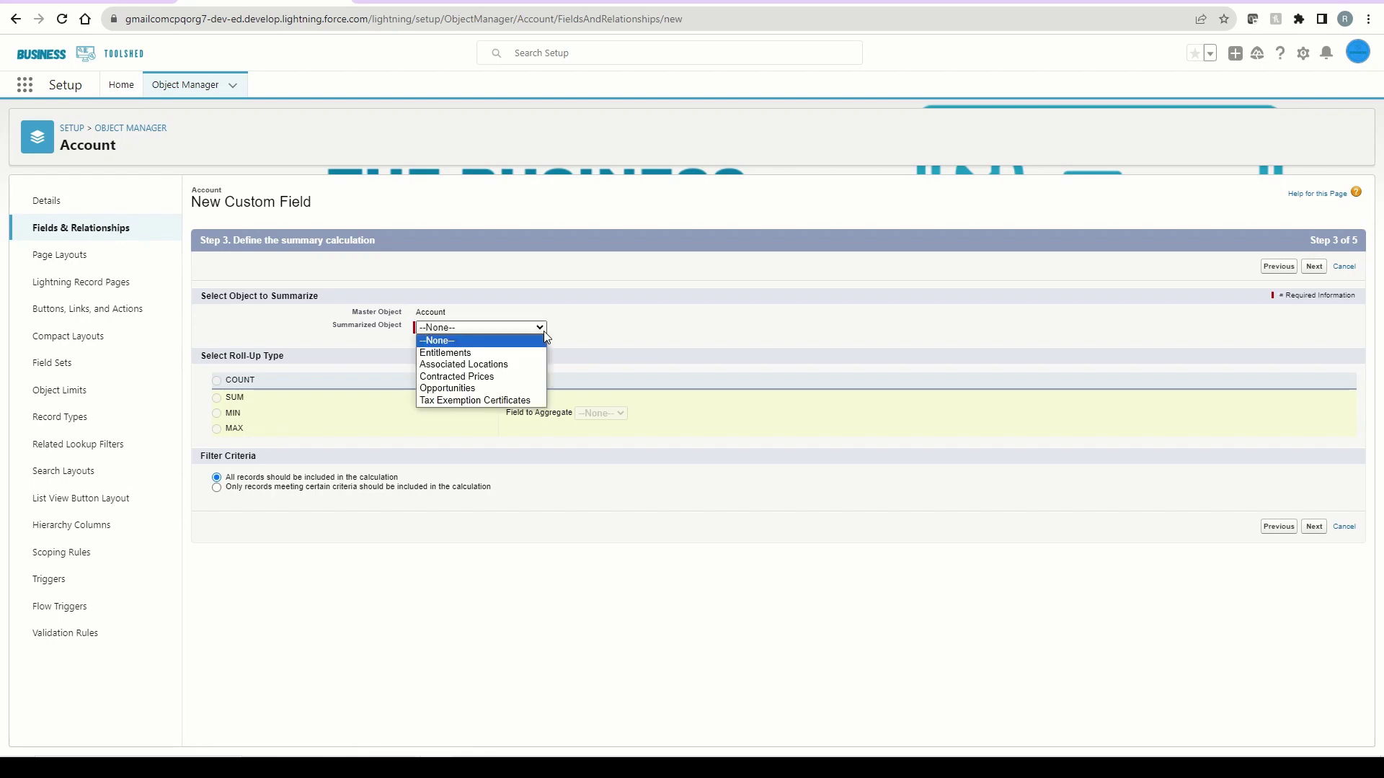
{"action": "left_click", "coordinate": [545, 334]}
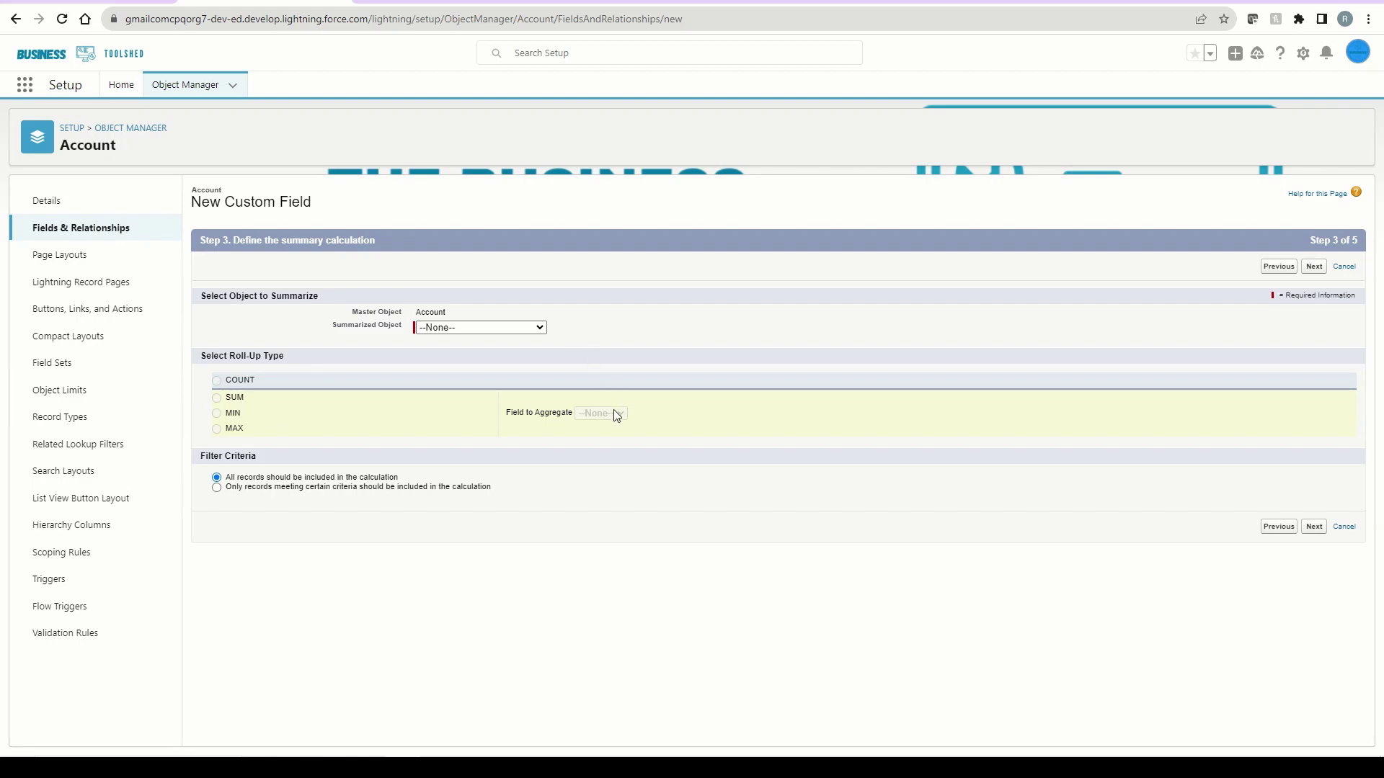
{"action": "left_click", "coordinate": [539, 329]}
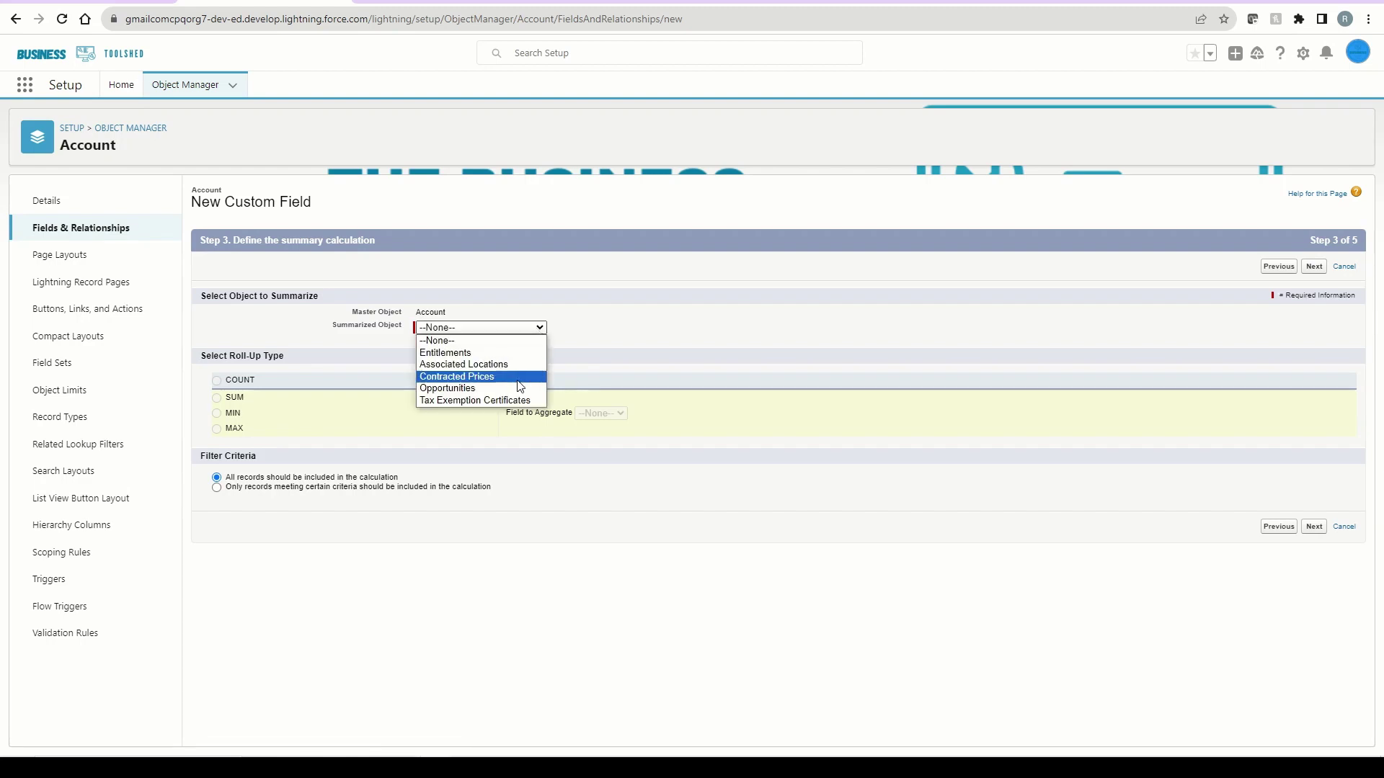
{"action": "left_click", "coordinate": [447, 377]}
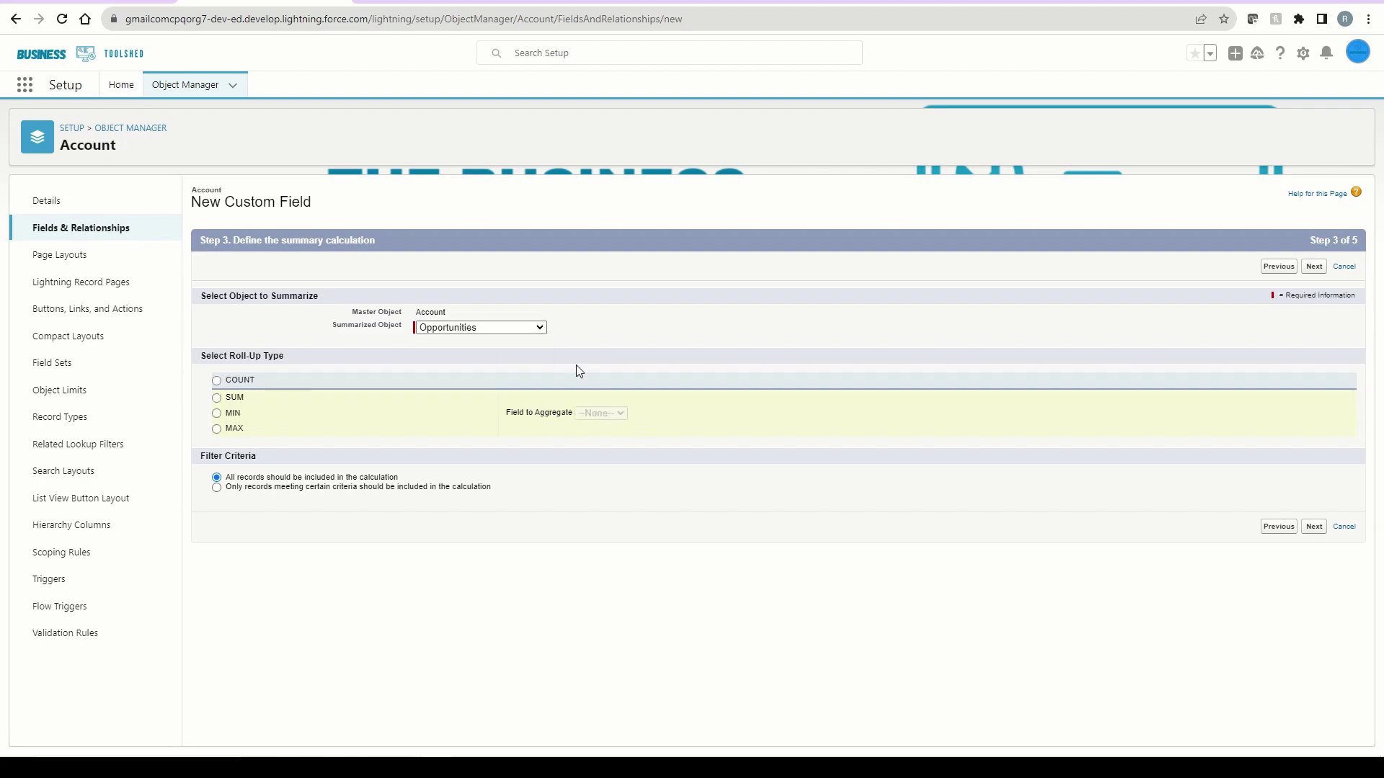
Try the SUM, COUNT and MAX roll-up types and view their Field to Aggregate lists
{"action": "left_click", "coordinate": [217, 399]}
{"action": "left_click", "coordinate": [594, 414]}
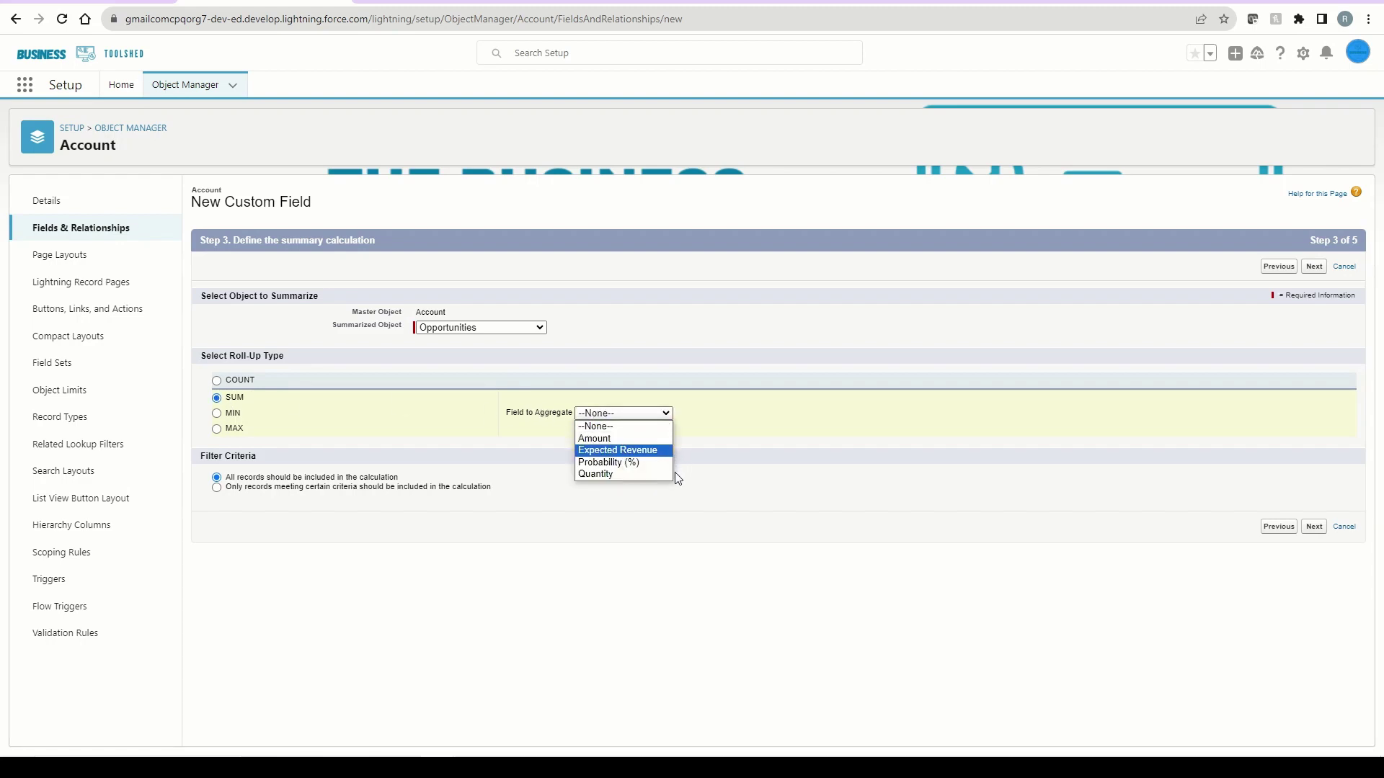
{"action": "left_click", "coordinate": [248, 391]}
{"action": "left_click", "coordinate": [240, 380]}
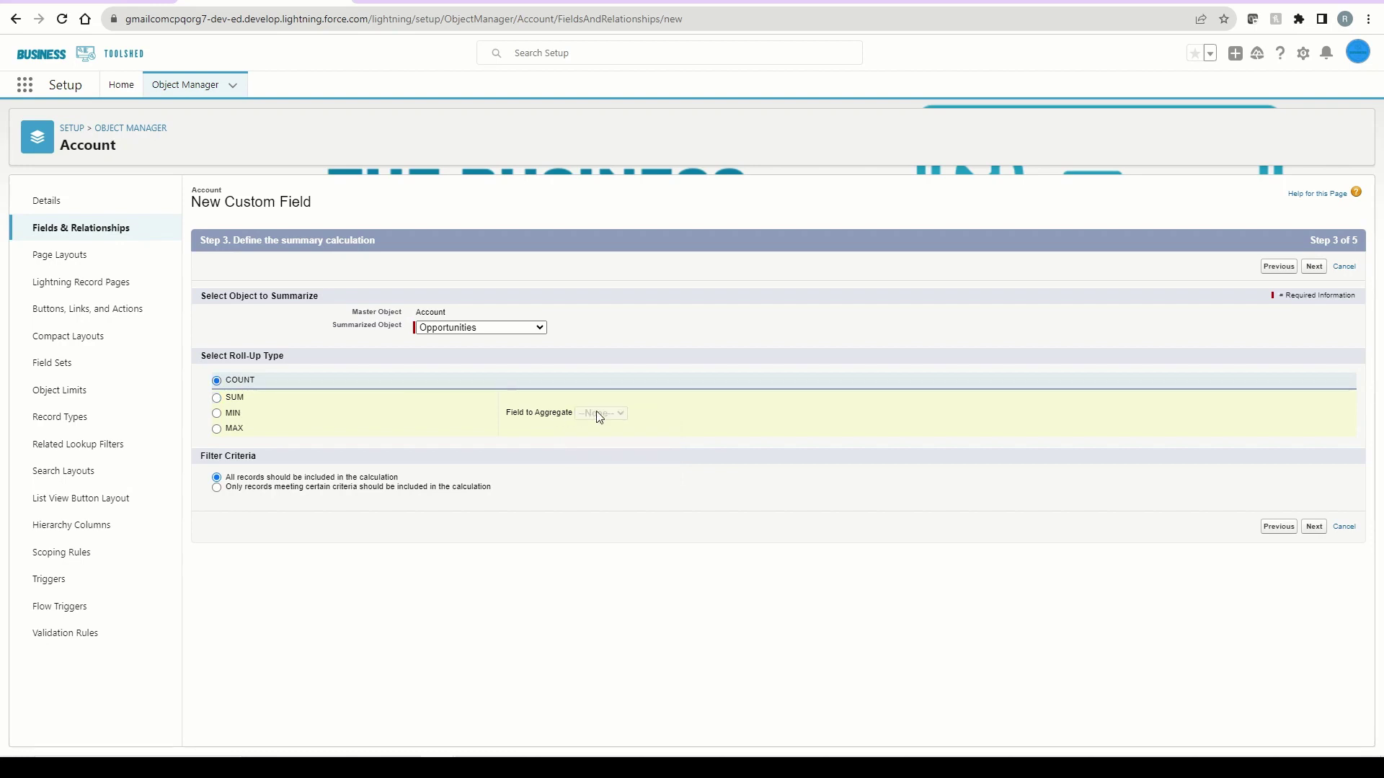
{"action": "left_click", "coordinate": [232, 429]}
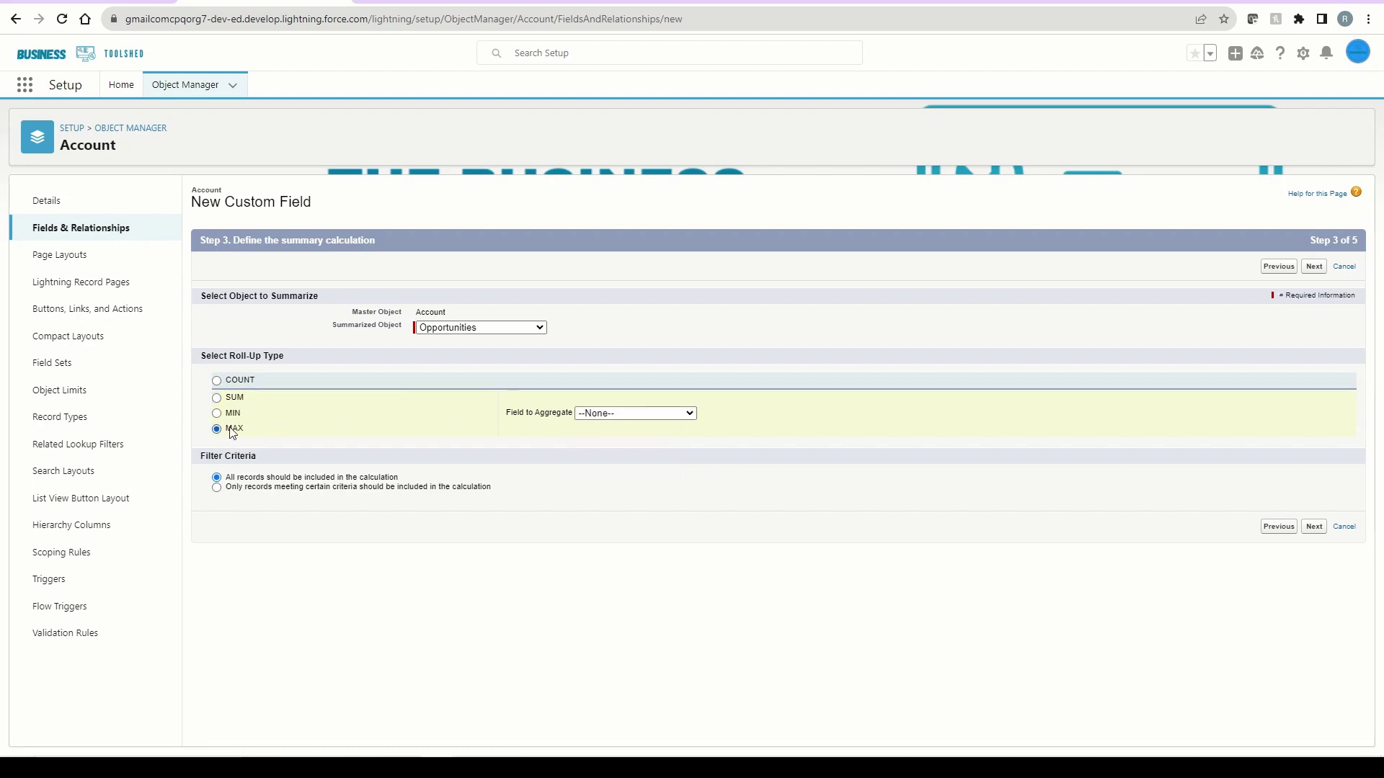
{"action": "left_click", "coordinate": [648, 414]}
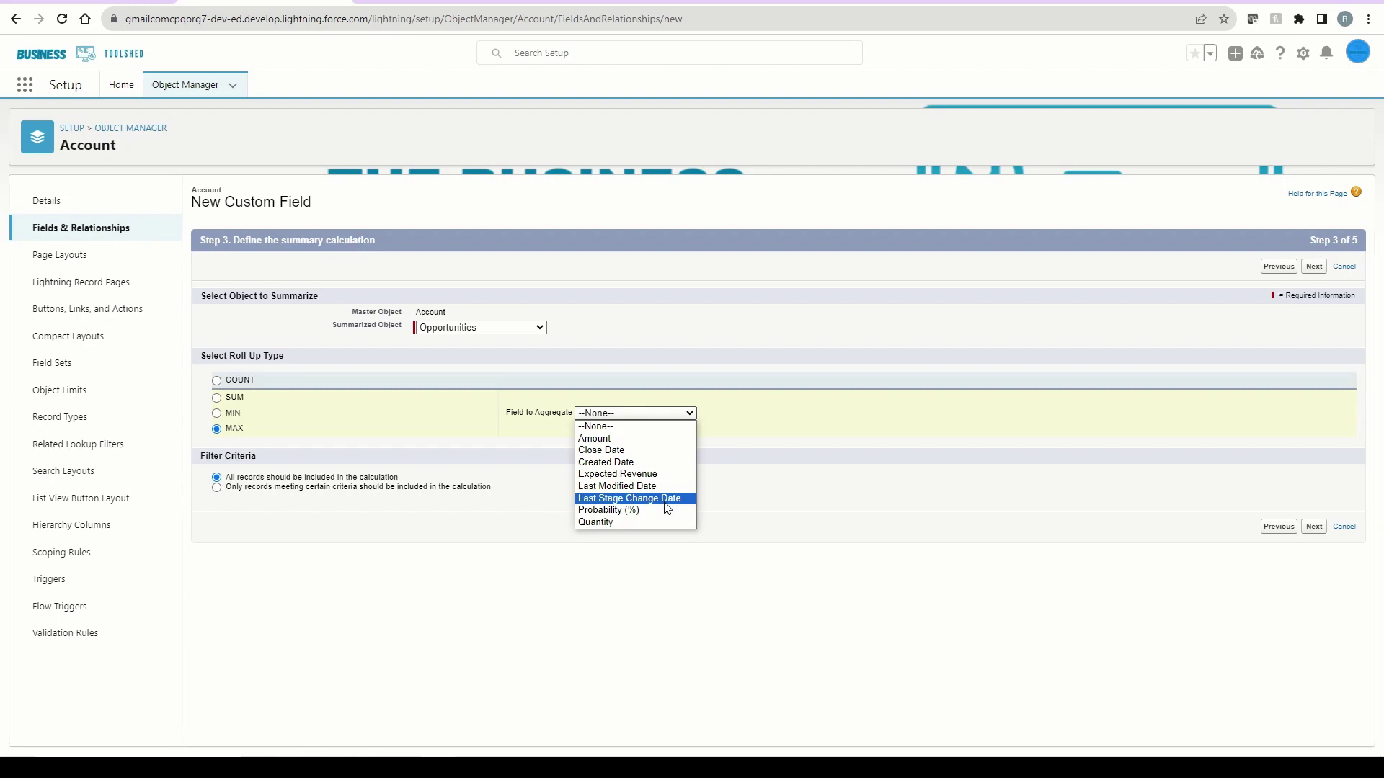
{"action": "left_click", "coordinate": [786, 571]}
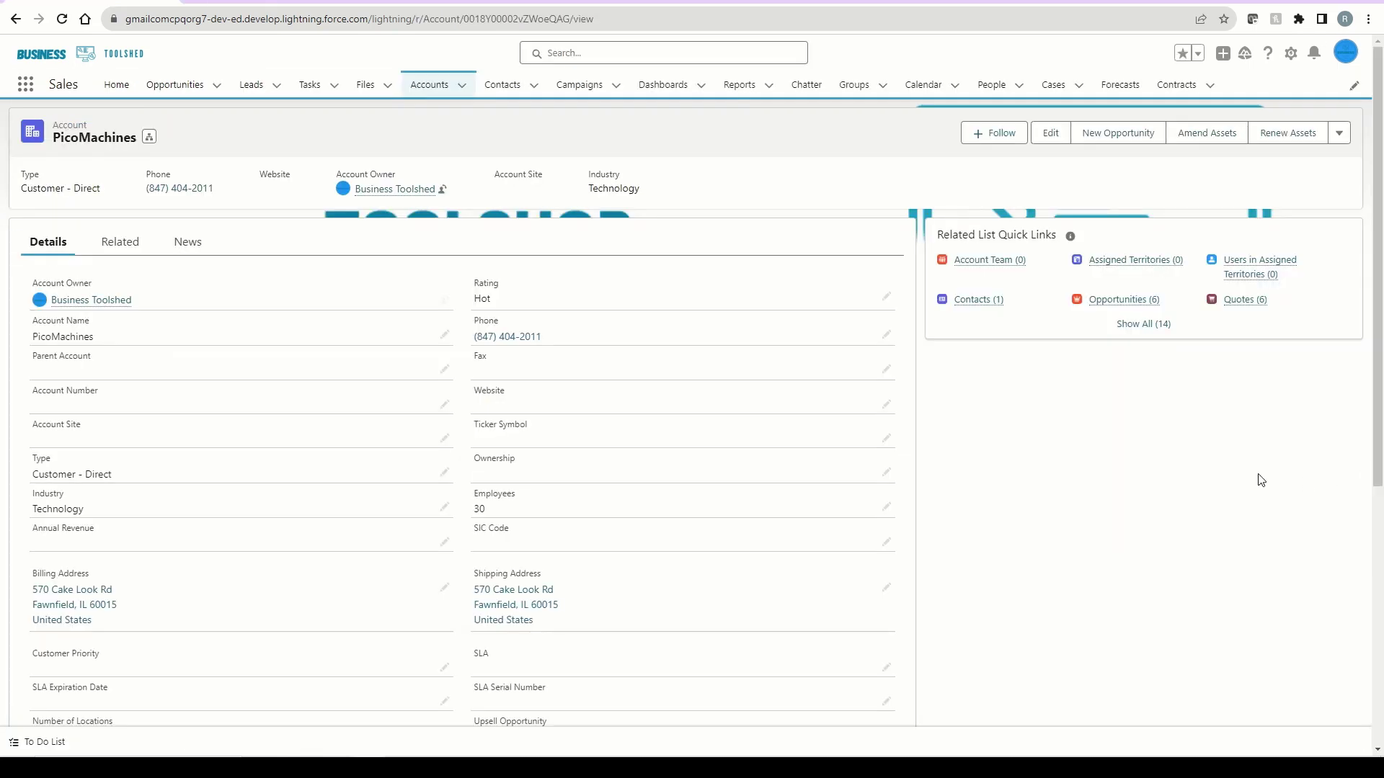
Start a new custom Account field from Object Manager's Fields & Relationships page
{"action": "left_click", "coordinate": [1290, 53]}
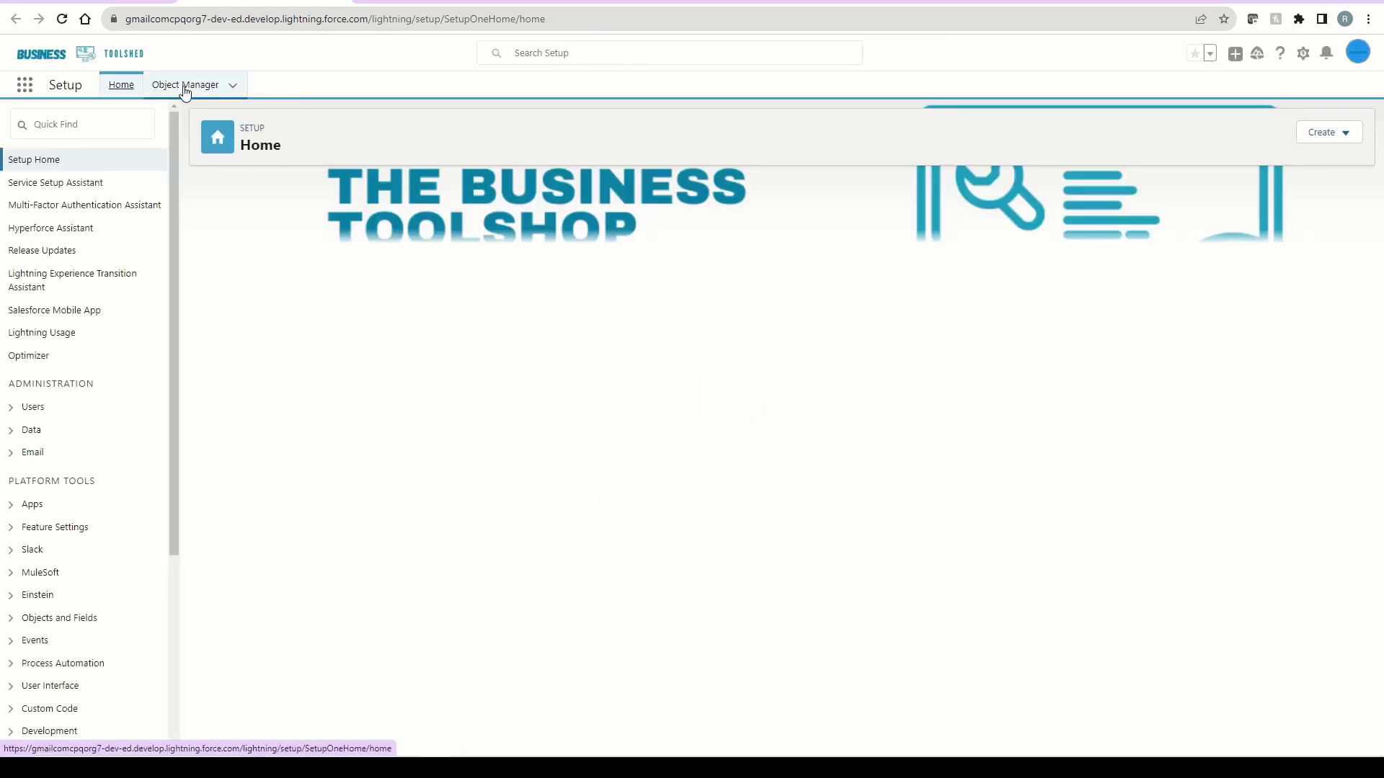
{"action": "left_click", "coordinate": [184, 90]}
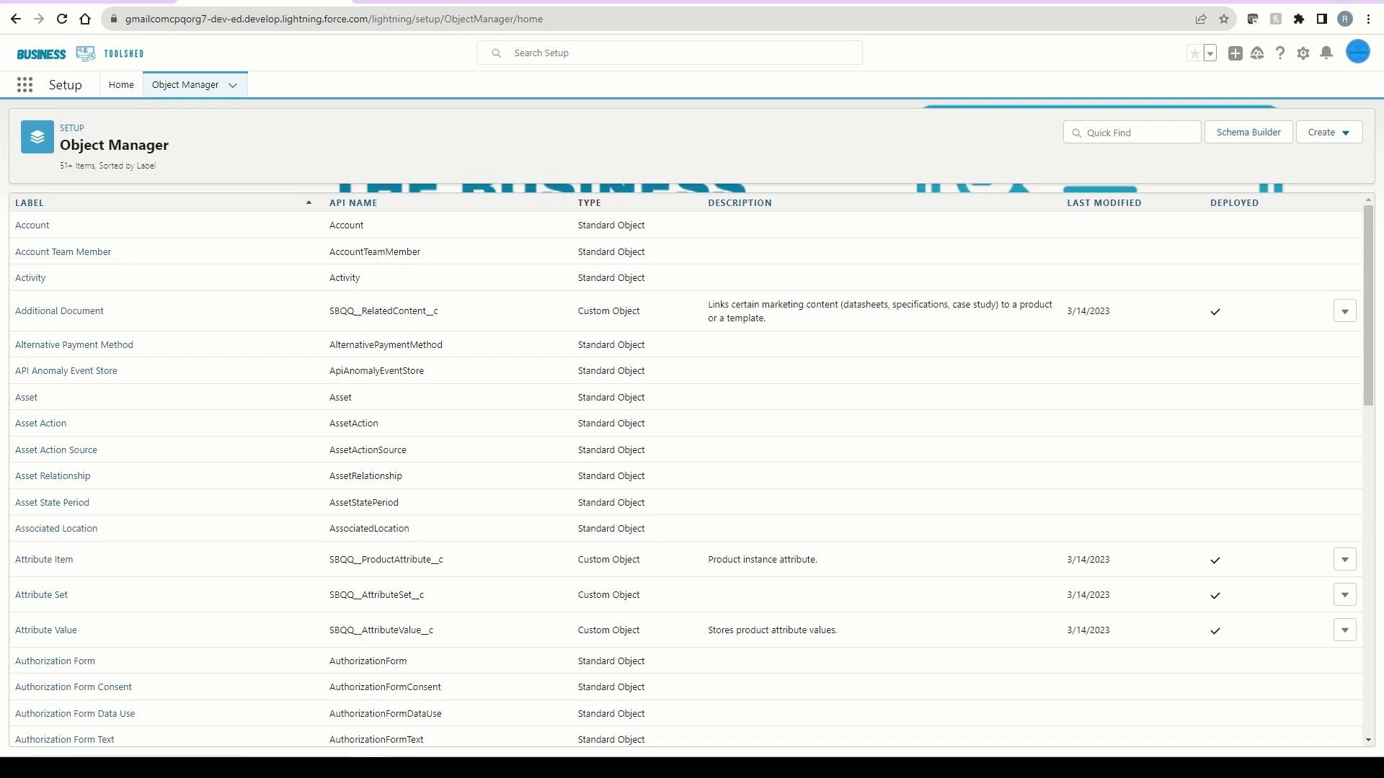
{"action": "left_click", "coordinate": [29, 226]}
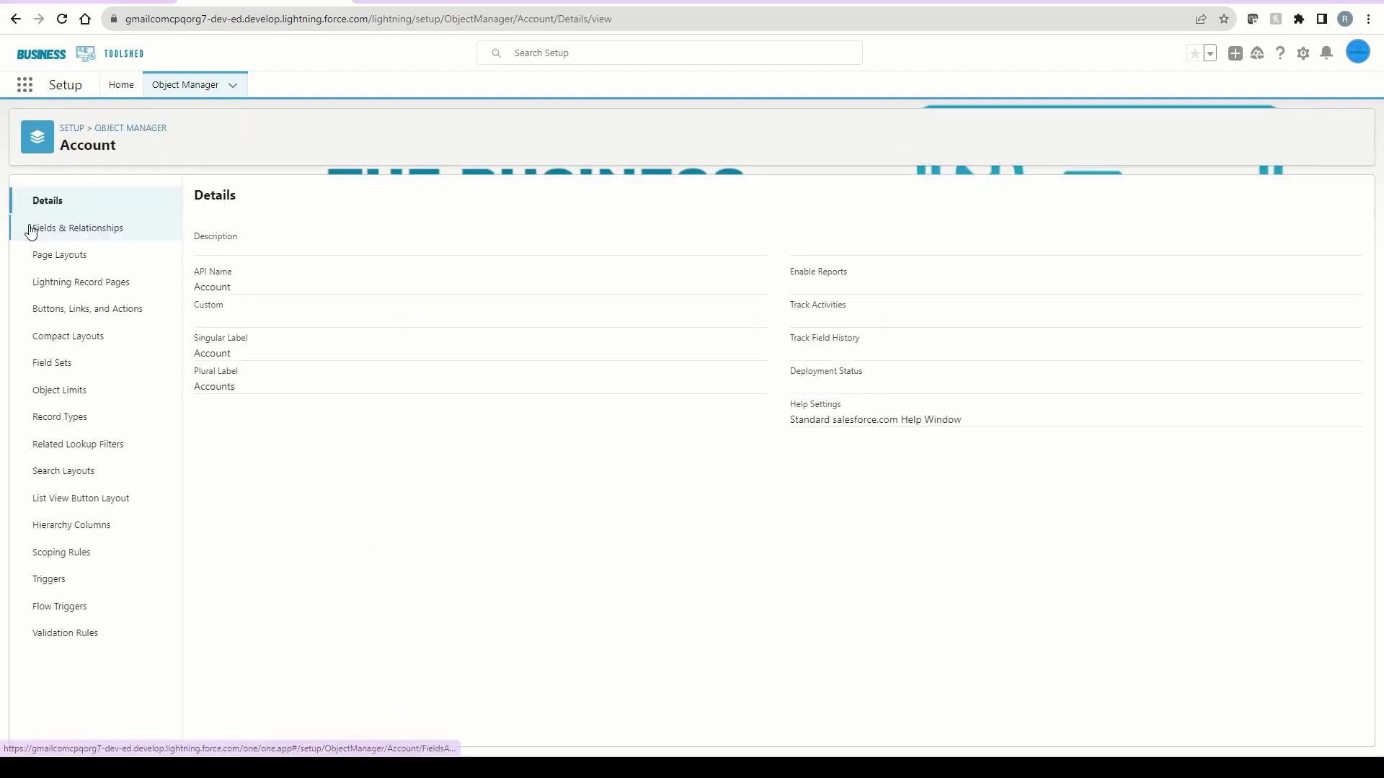
{"action": "left_click", "coordinate": [72, 229]}
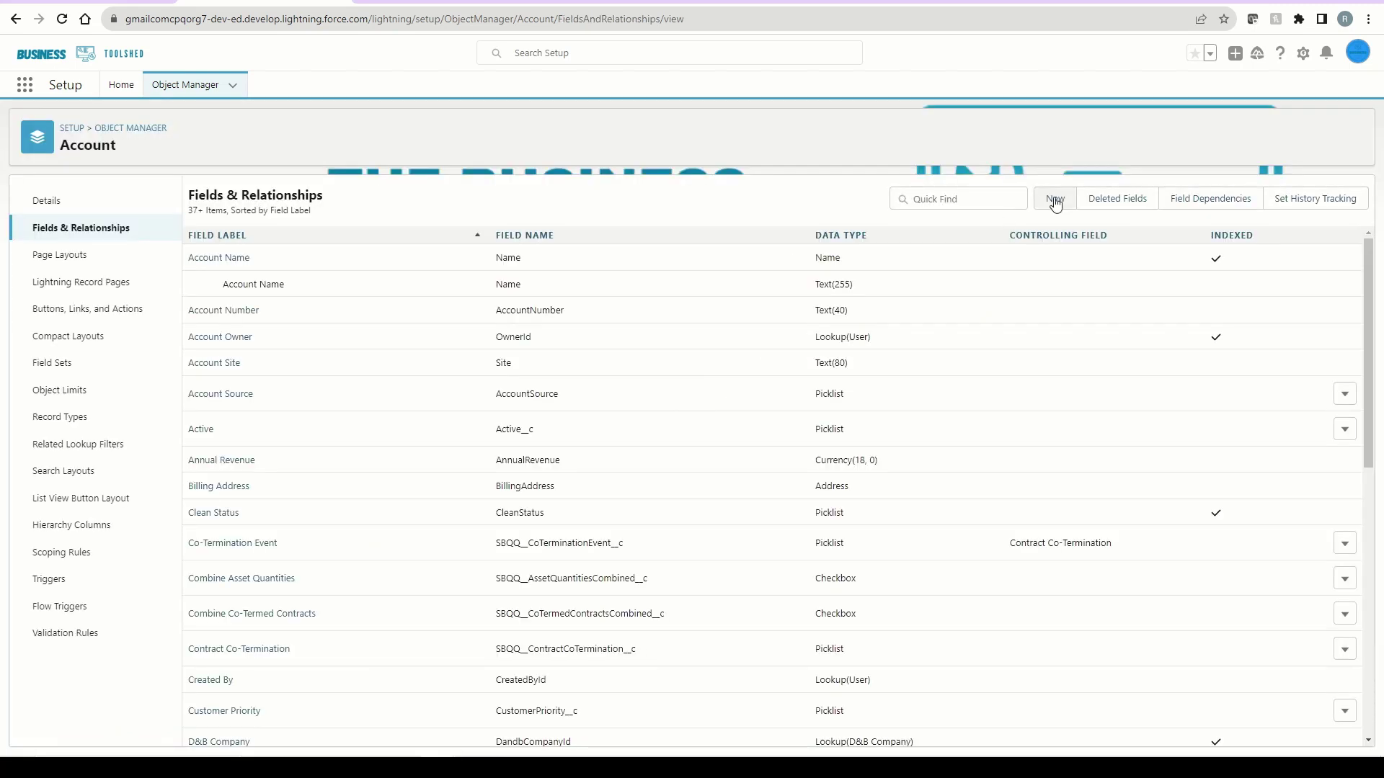
{"action": "left_click", "coordinate": [1049, 201]}
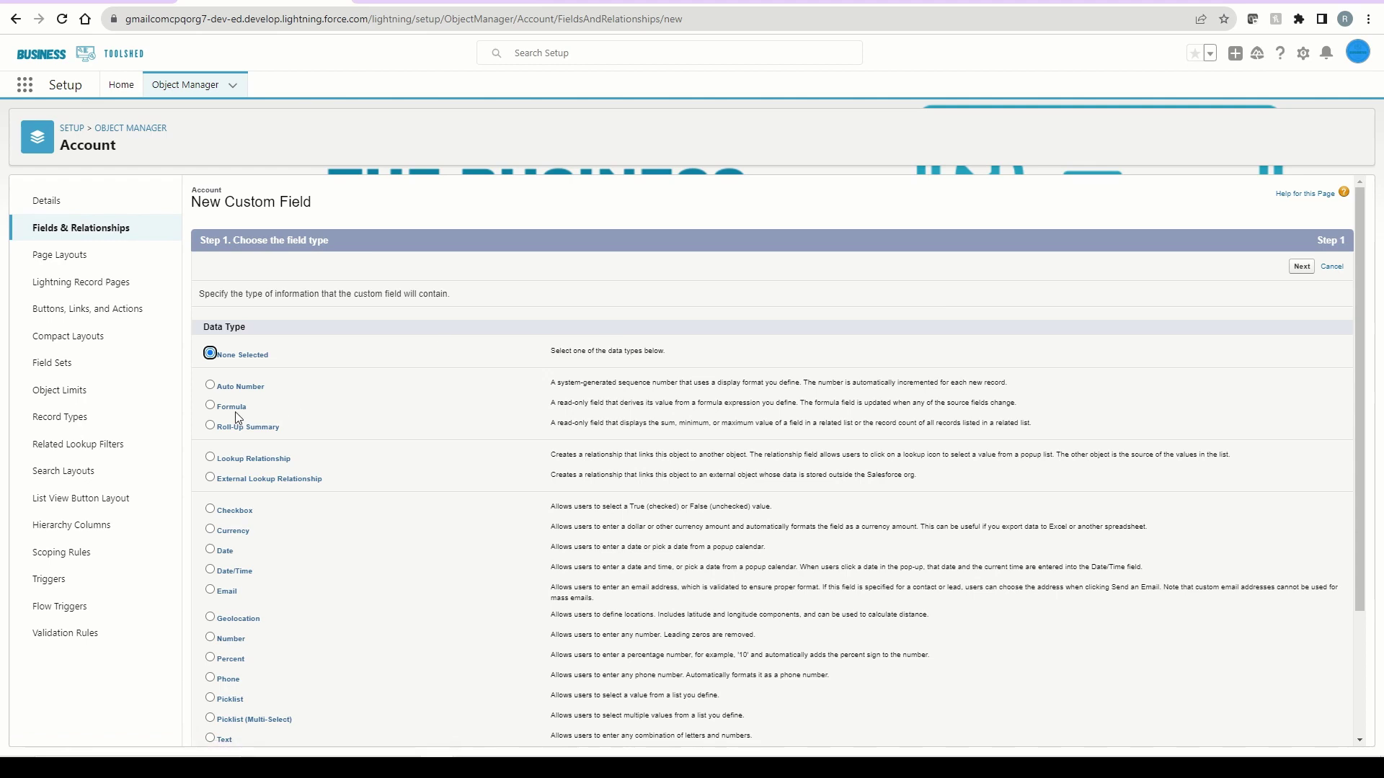
Make the field a Roll-Up Summary labelled 'Total Opportunity Amount' and continue
{"action": "left_click", "coordinate": [220, 429]}
{"action": "left_click", "coordinate": [1302, 266]}
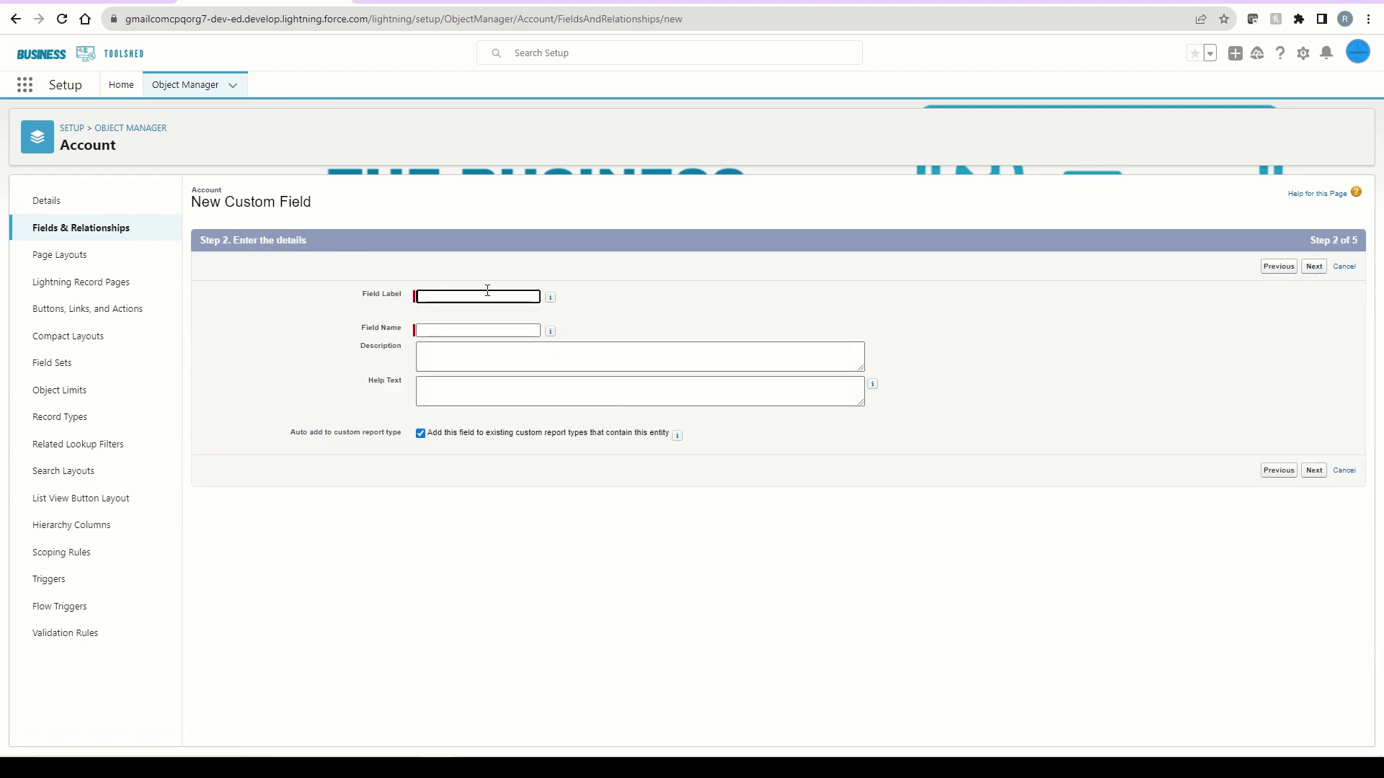
{"action": "right_click", "coordinate": [487, 293]}
{"action": "left_click", "coordinate": [524, 404]}
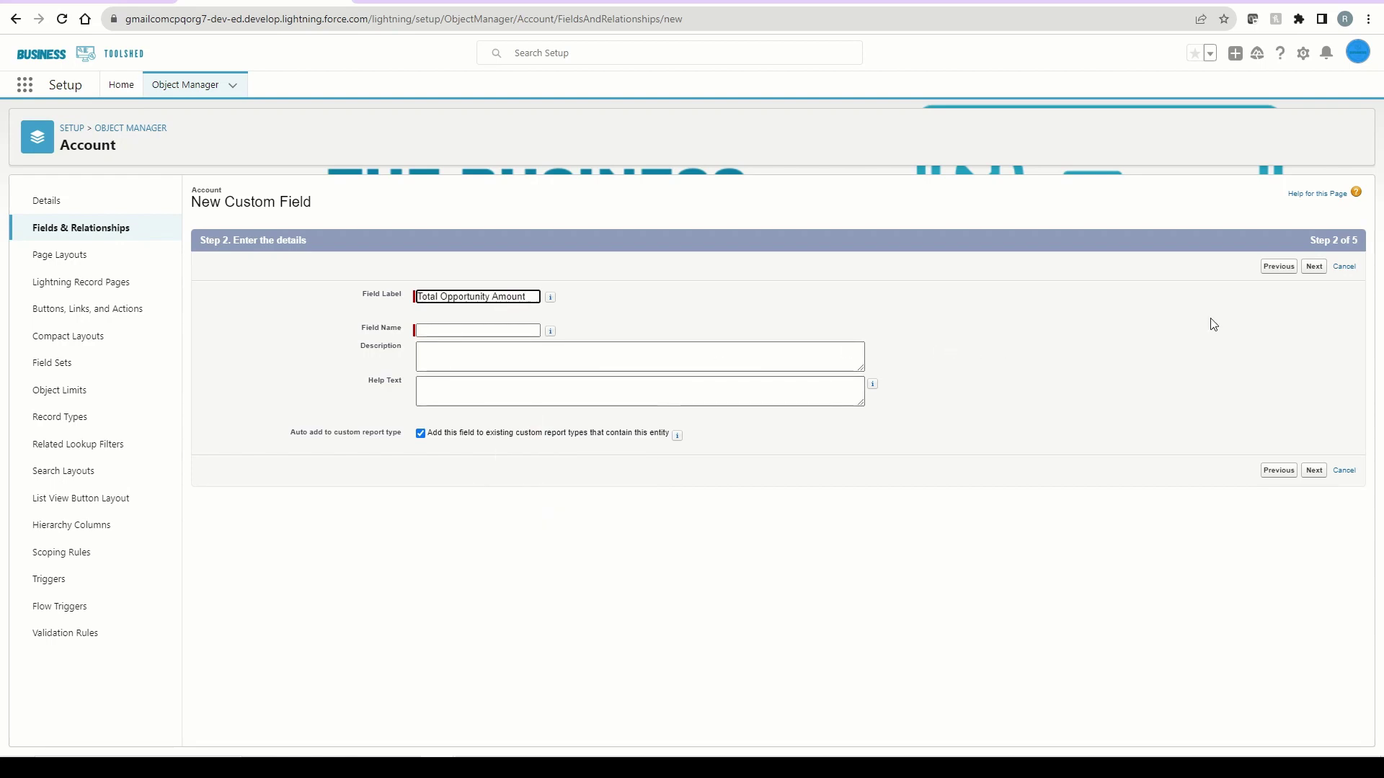
{"action": "left_click", "coordinate": [1058, 382]}
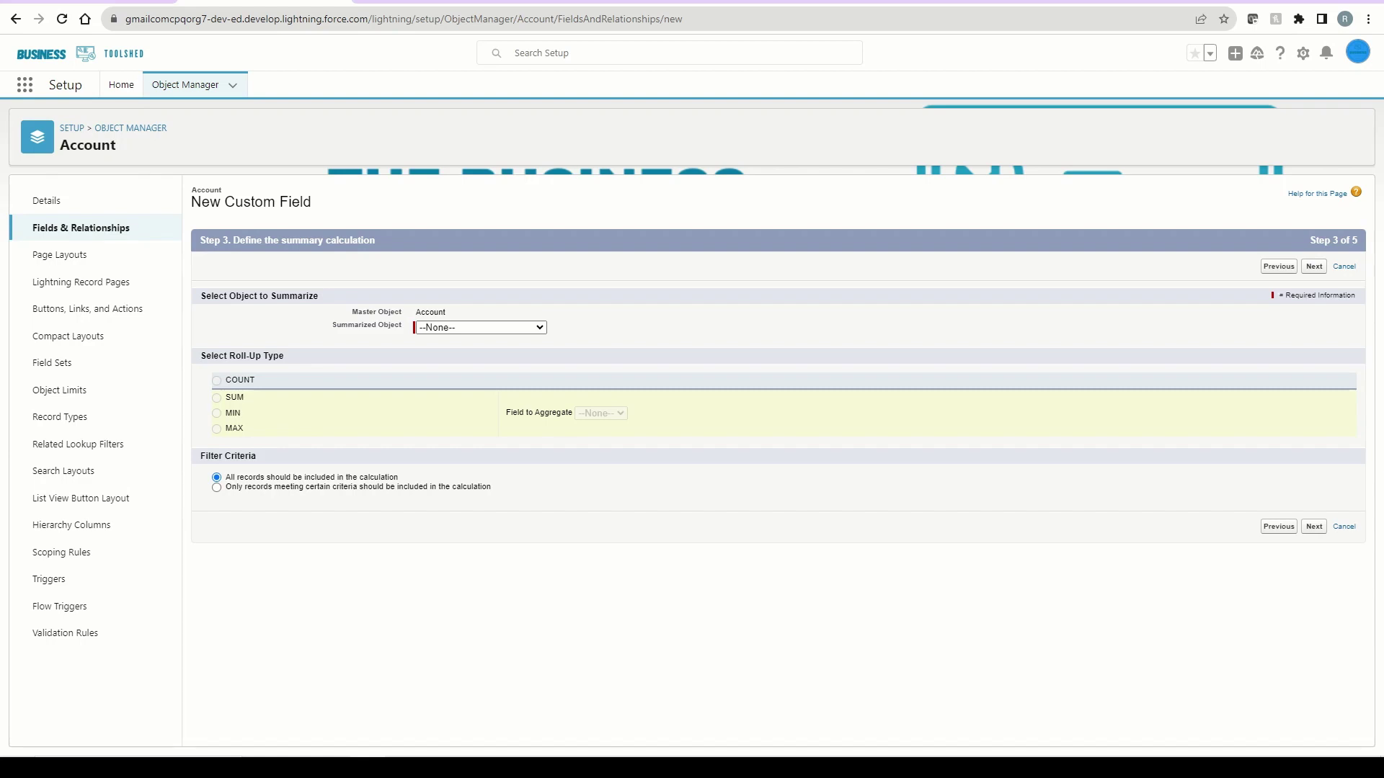
Set the roll-up to SUM the Opportunities Amount field
{"action": "left_click", "coordinate": [456, 328]}
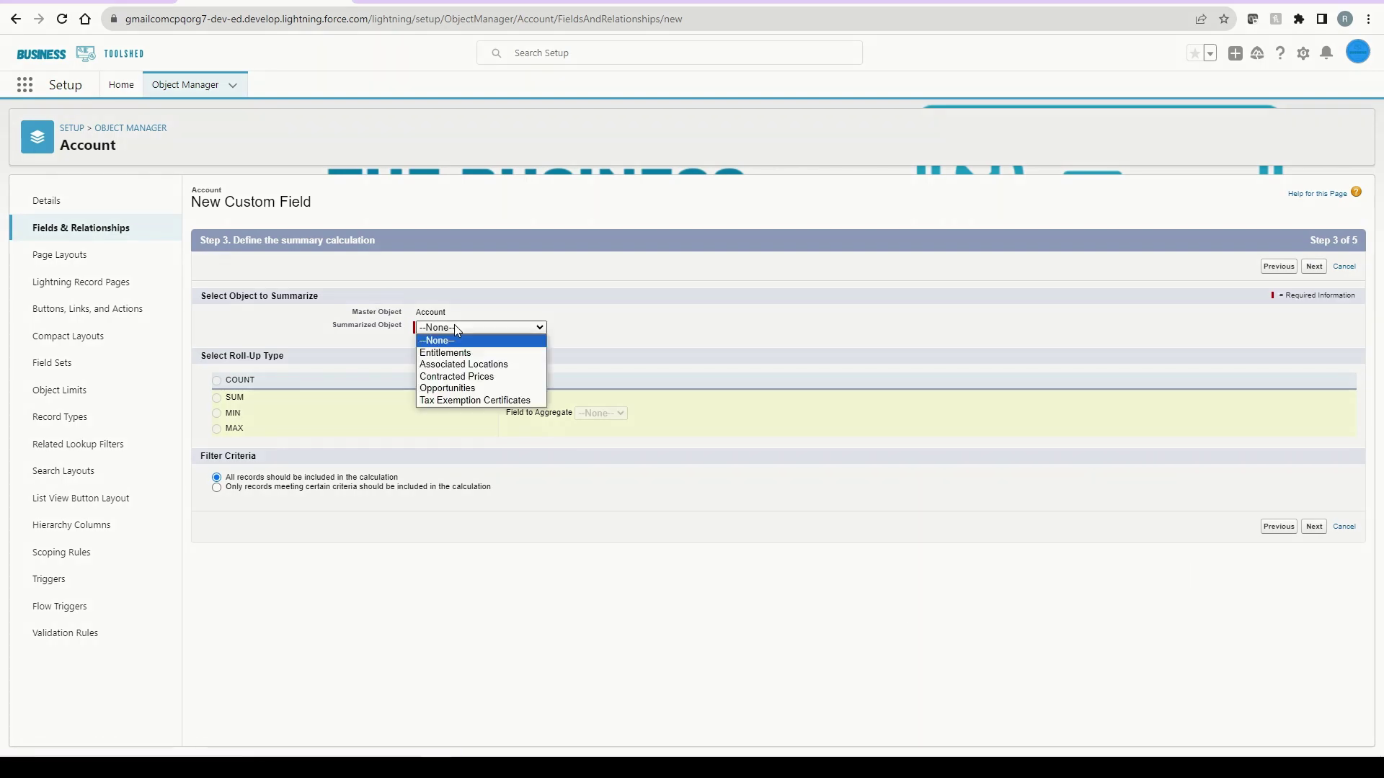
{"action": "left_click", "coordinate": [461, 388]}
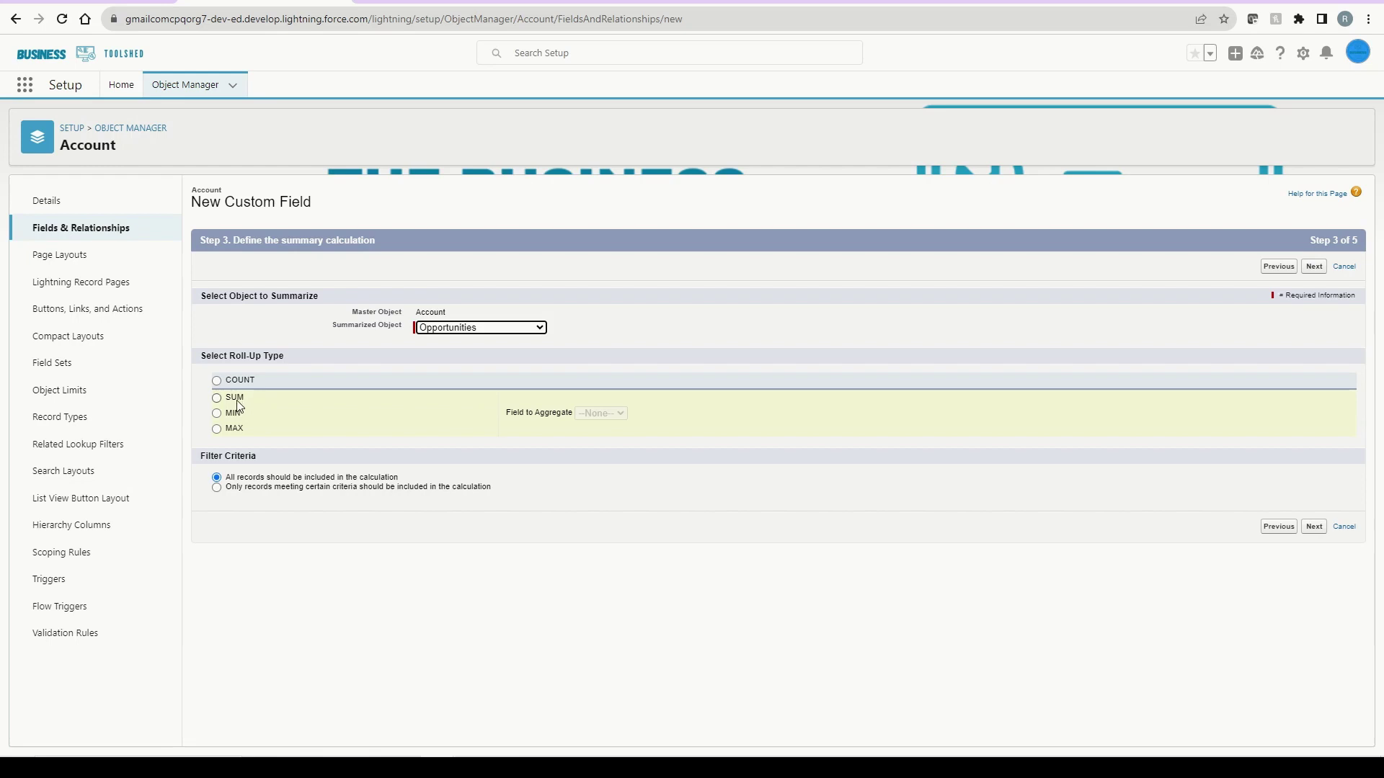
{"action": "left_click", "coordinate": [235, 399]}
{"action": "left_click", "coordinate": [601, 412]}
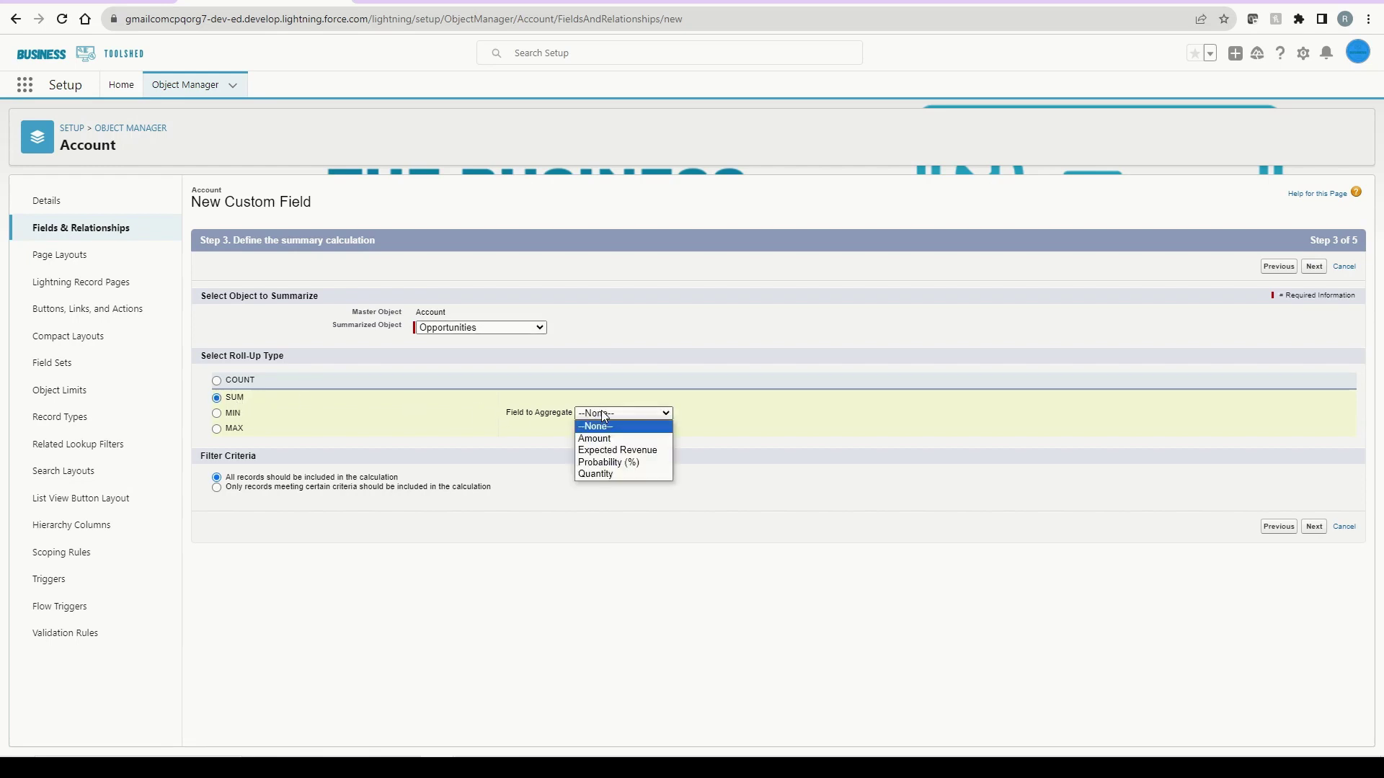
{"action": "left_click", "coordinate": [624, 440]}
Restrict the sum to opportunities whose Stage equals Closed Won
{"action": "left_click", "coordinate": [414, 488]}
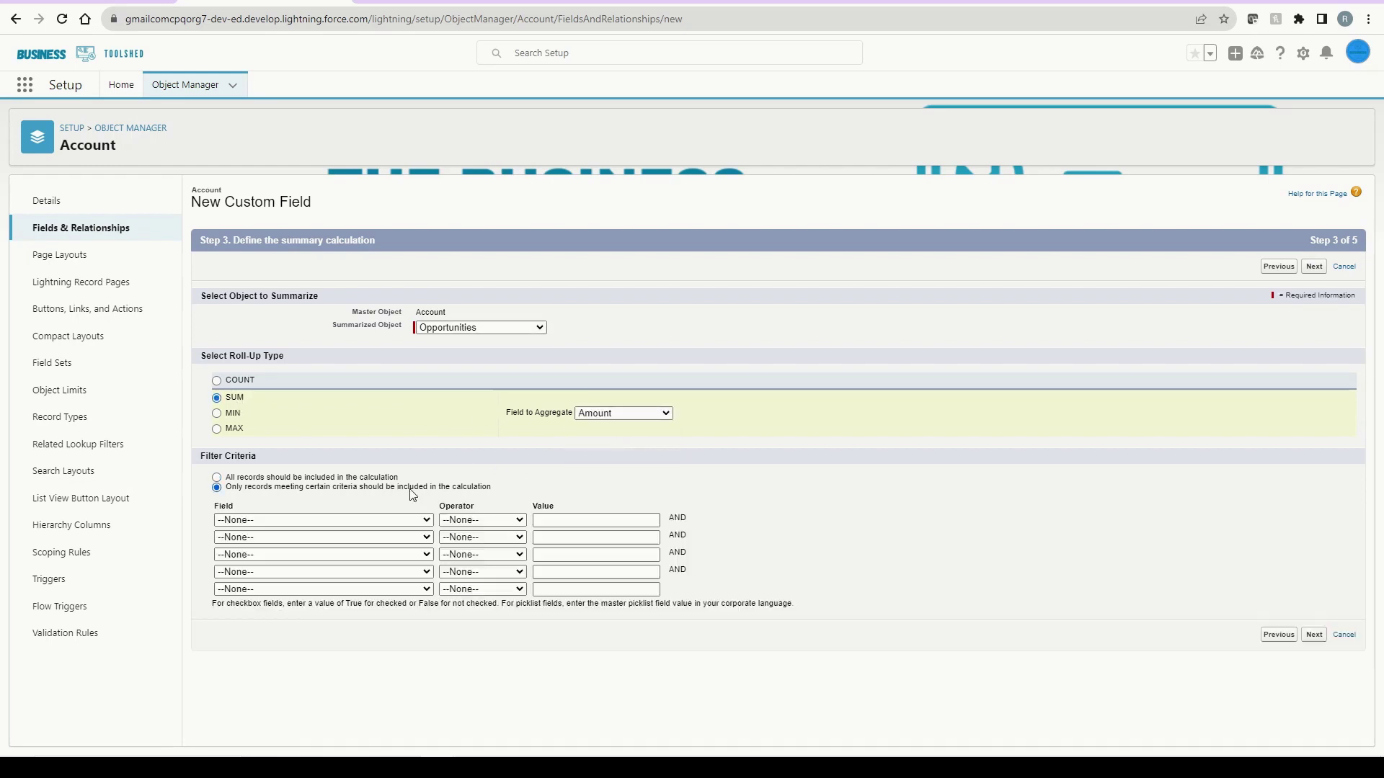
{"action": "left_click", "coordinate": [380, 520]}
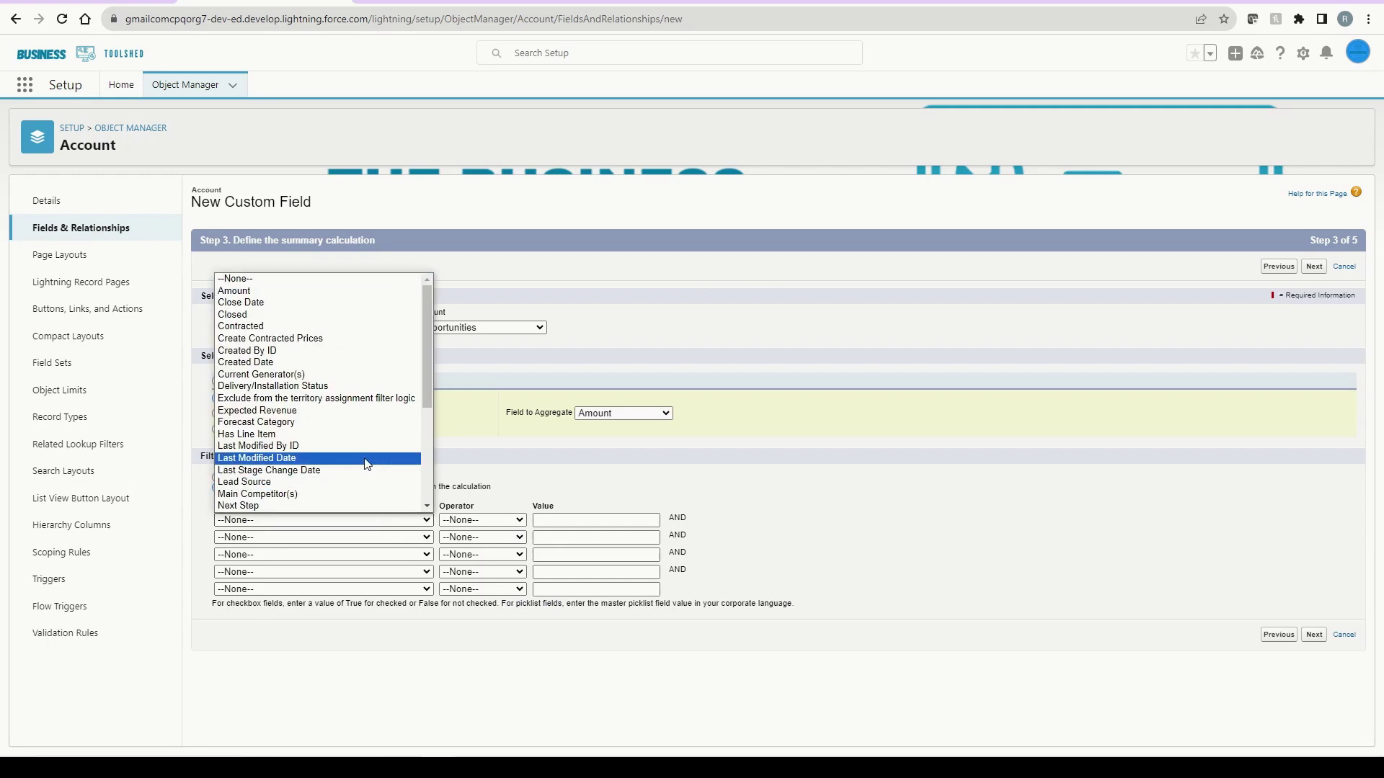
{"action": "scroll", "coordinate": [362, 464], "scroll_direction": "down", "scroll_amount": 4}
{"action": "left_click", "coordinate": [309, 506]}
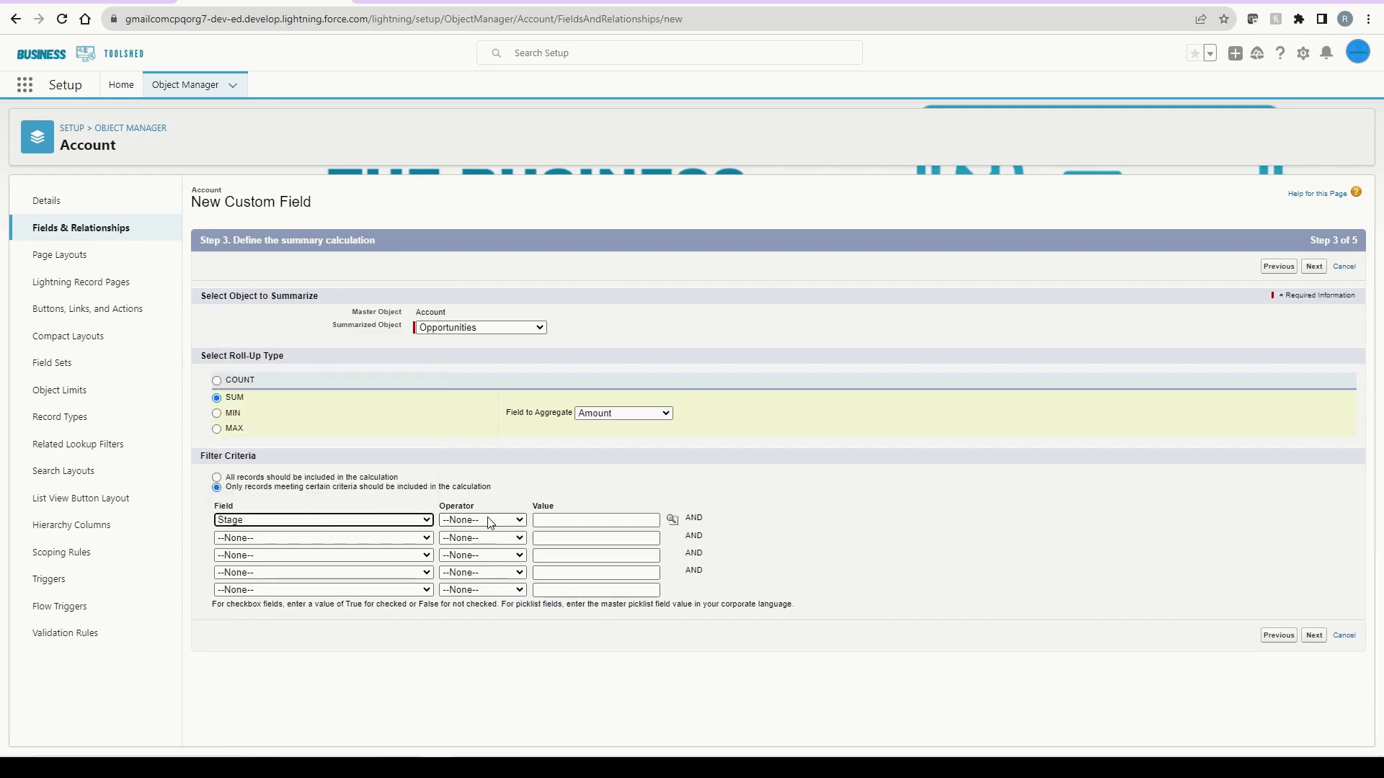
{"action": "left_click", "coordinate": [481, 520]}
{"action": "left_click", "coordinate": [483, 542]}
{"action": "left_click", "coordinate": [672, 519]}
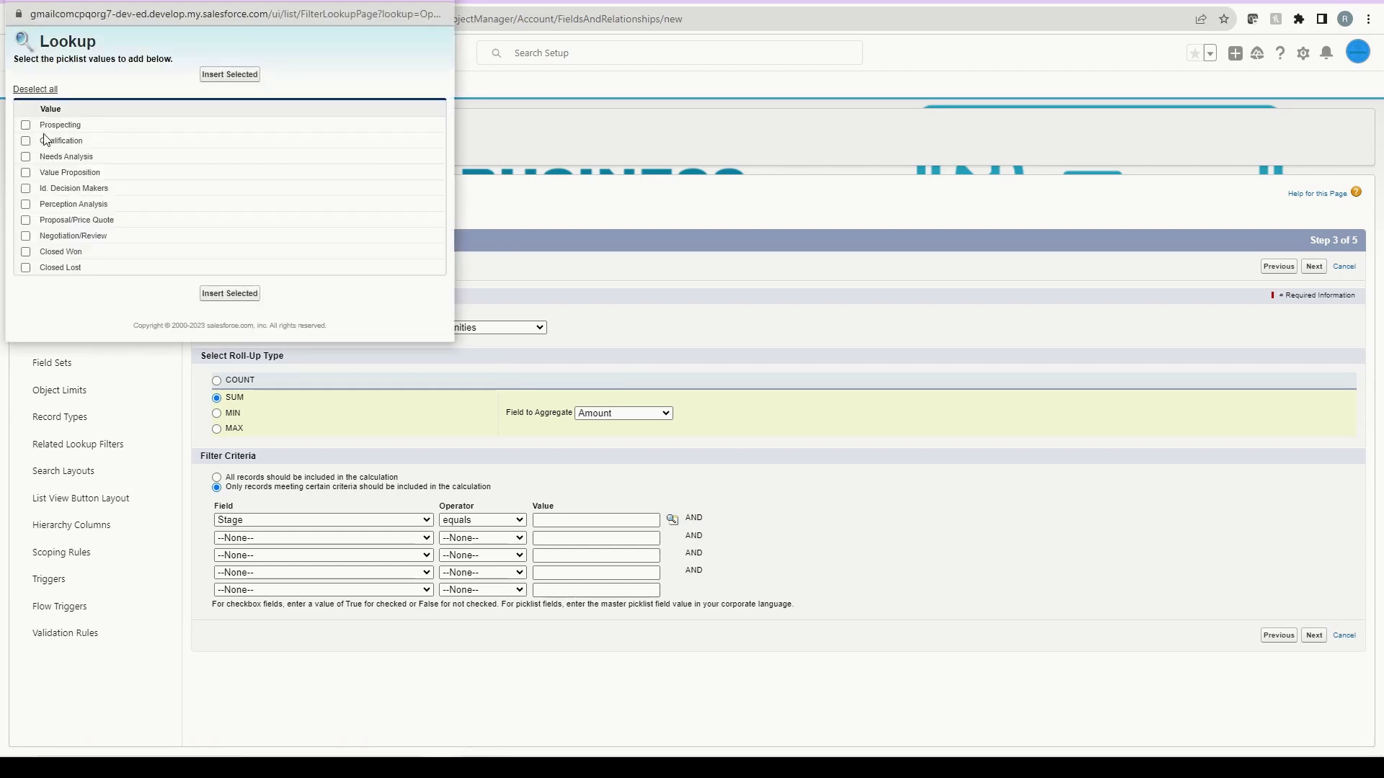
{"action": "left_click", "coordinate": [62, 252]}
{"action": "left_click", "coordinate": [207, 292]}
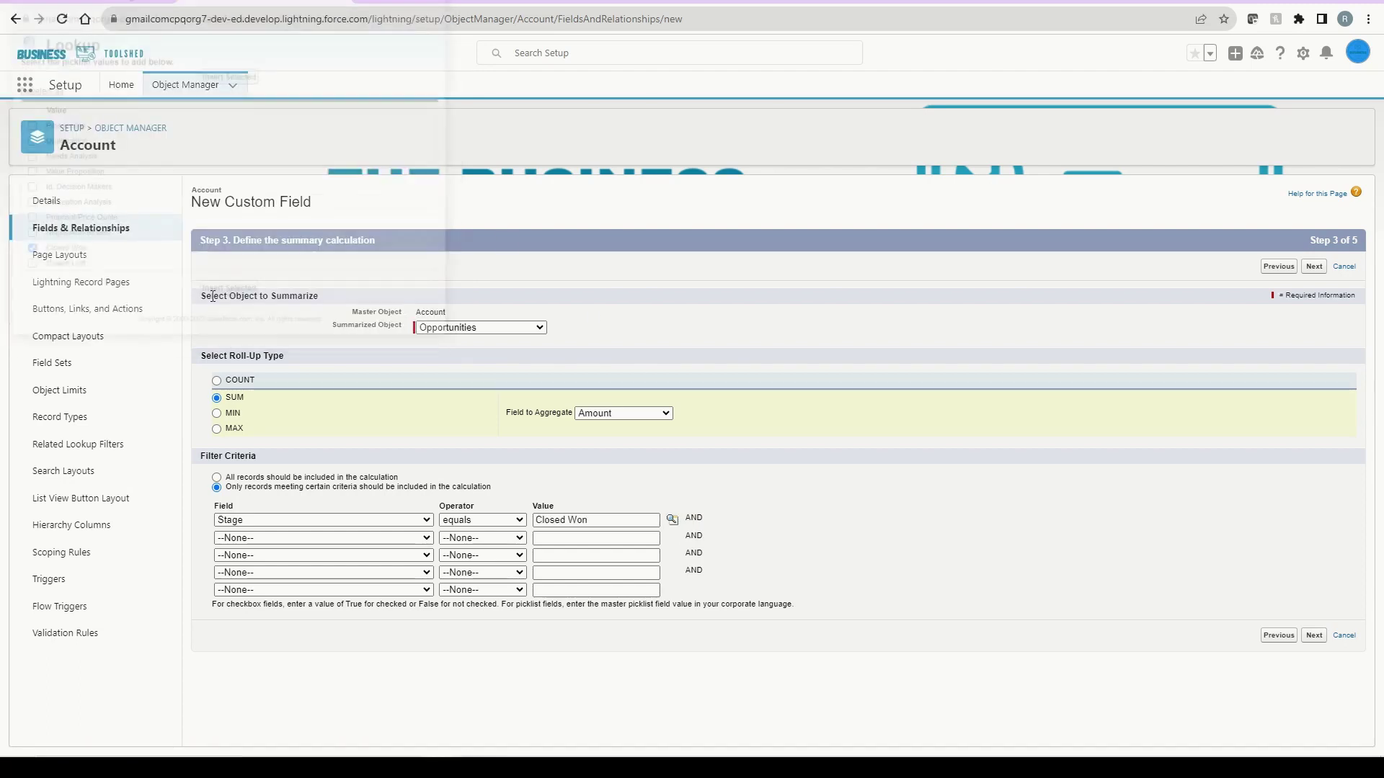
{"action": "left_click", "coordinate": [1315, 268]}
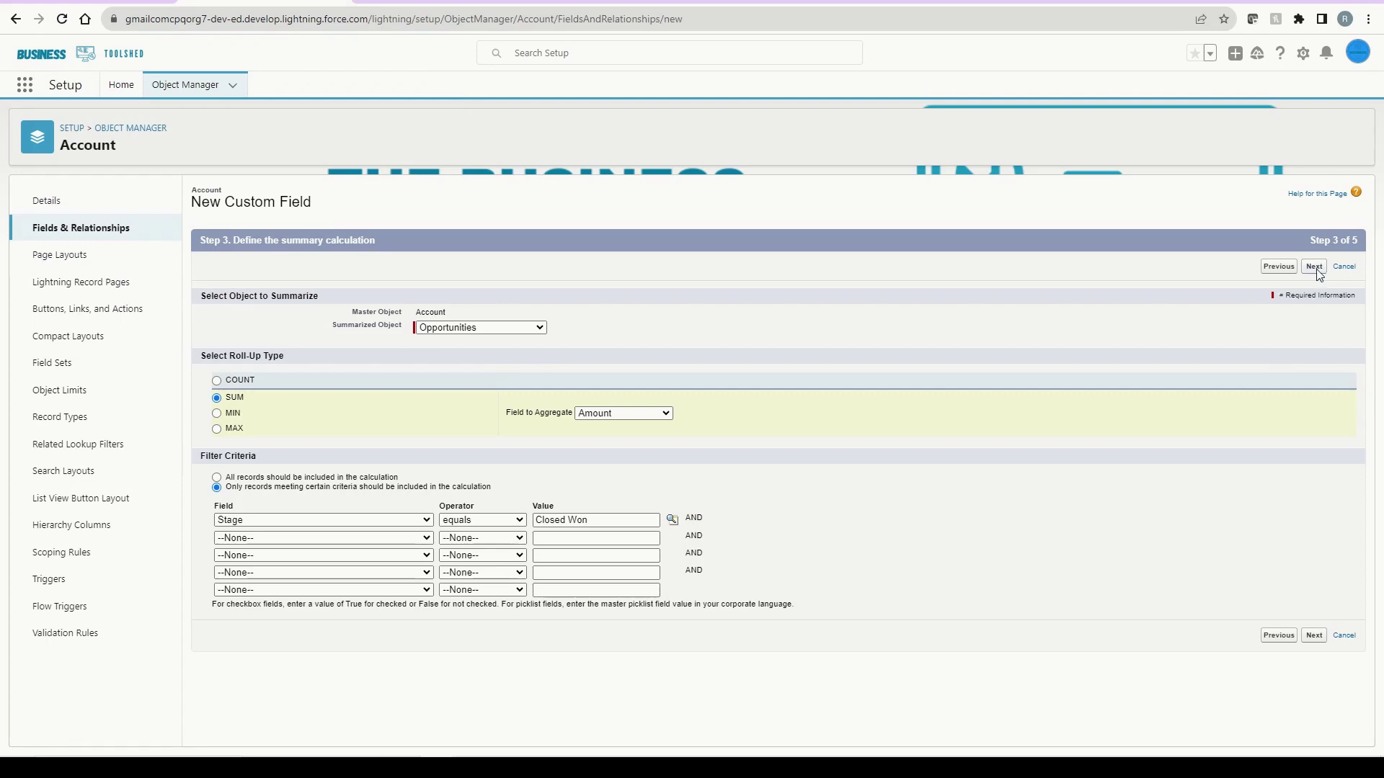
Keep default field-level security and all six page layouts, then save the field
{"action": "left_click", "coordinate": [1312, 266]}
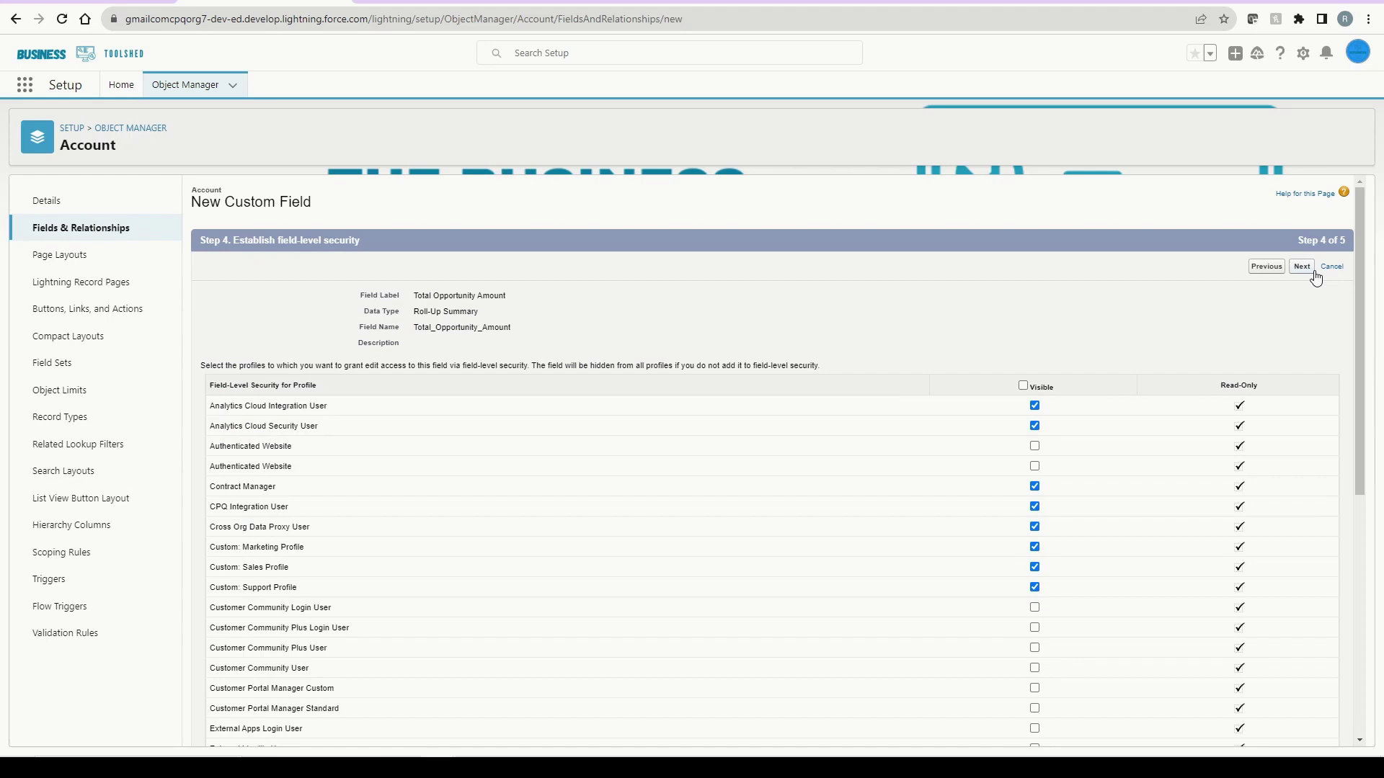
{"action": "left_click", "coordinate": [1303, 268]}
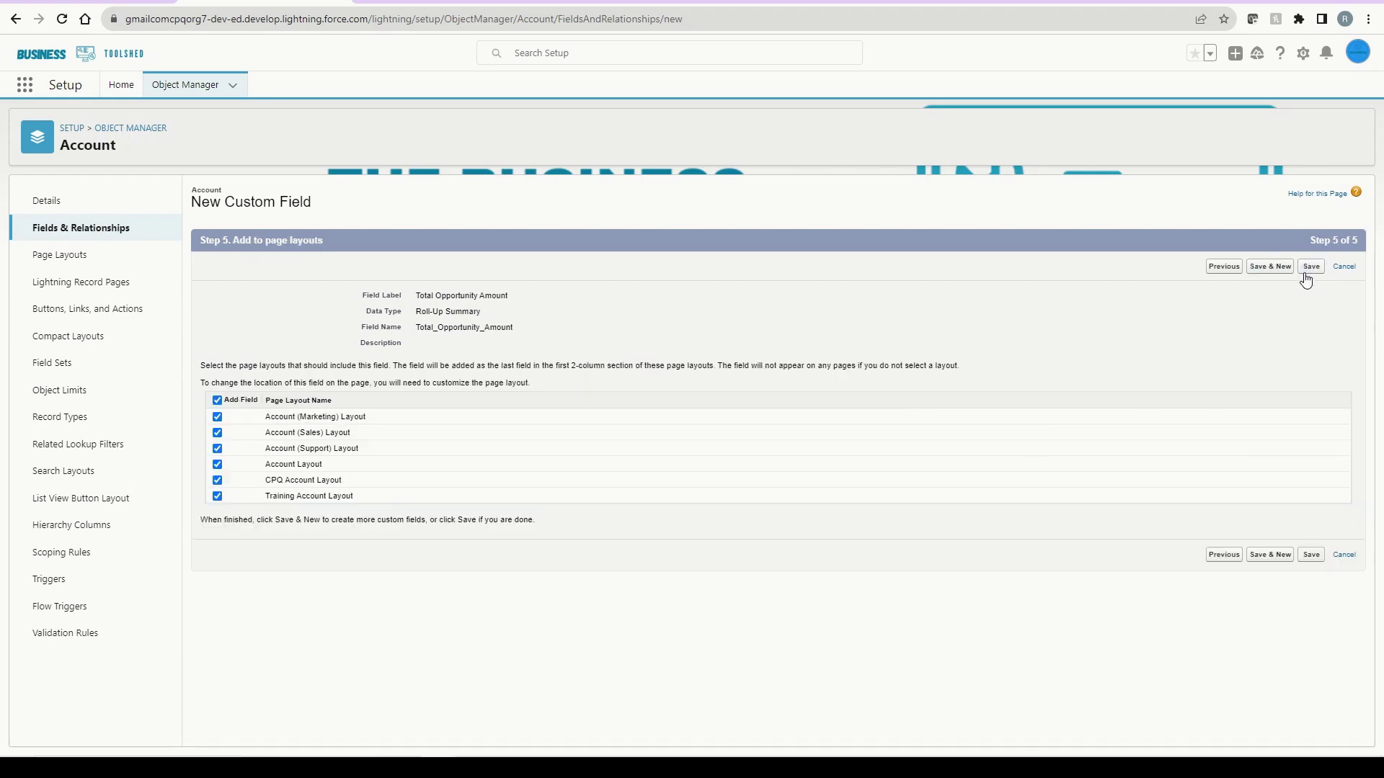
{"action": "left_click", "coordinate": [1311, 267]}
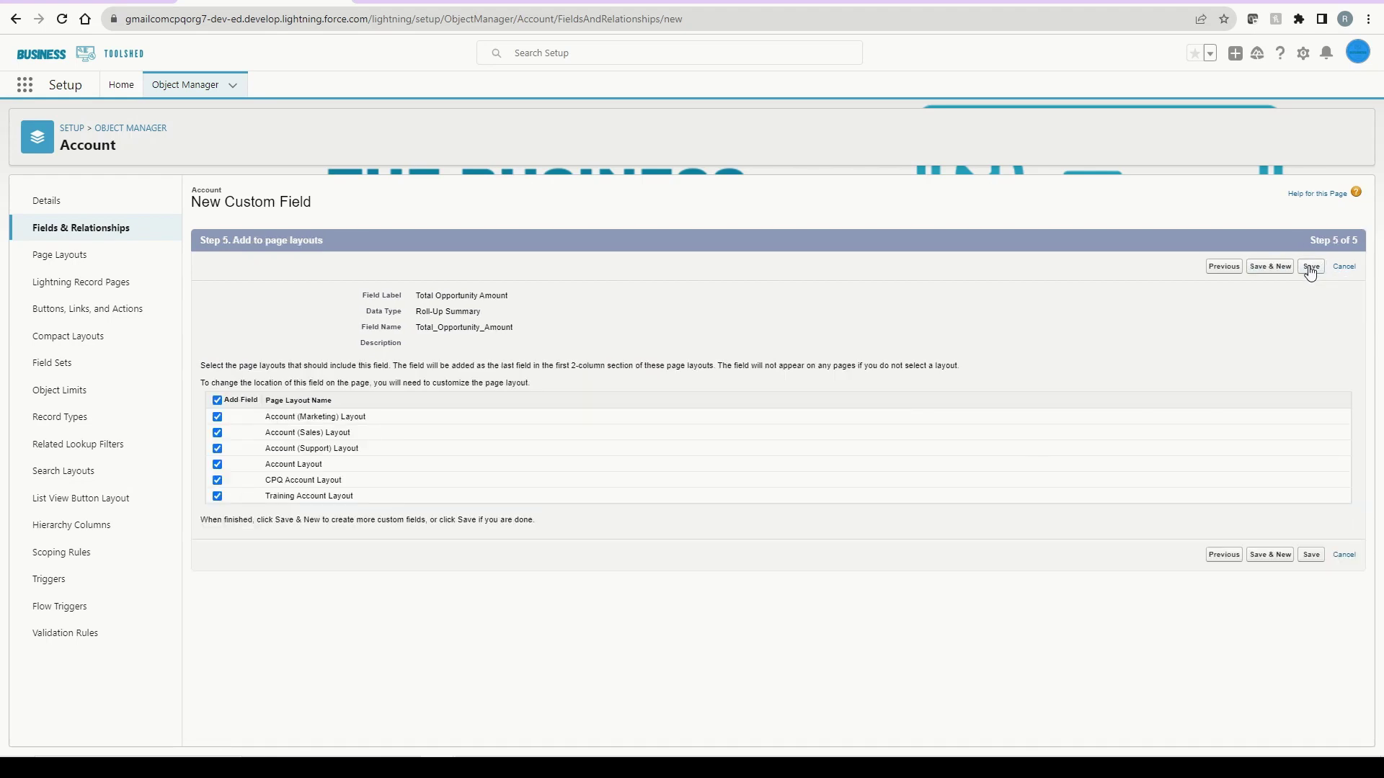